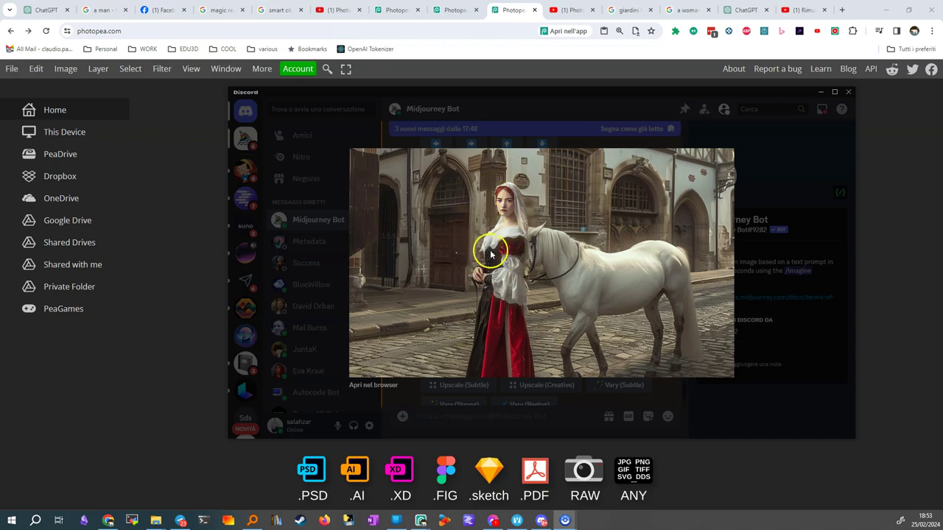
Copy the image of the woman with the white horse from Discord and paste it into Photopea as a new document
right_click(524, 212)
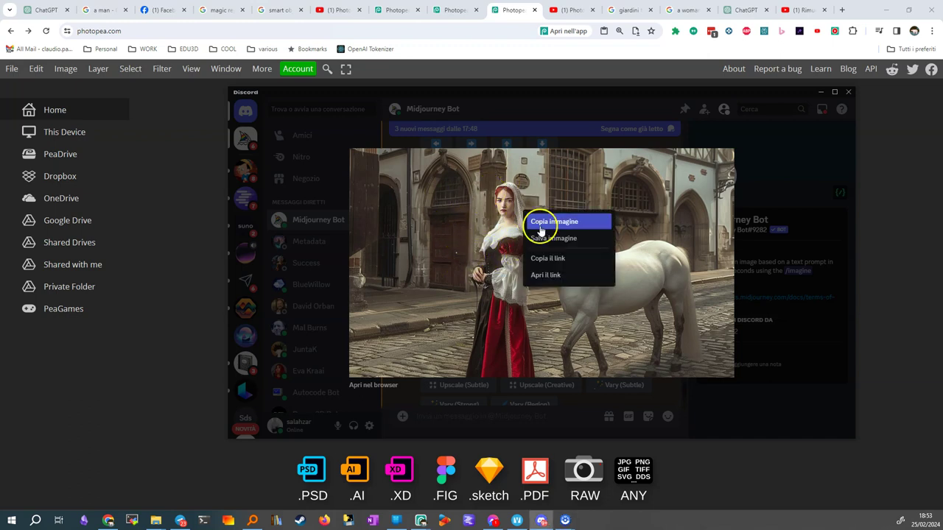
left_click(540, 223)
left_click(180, 211)
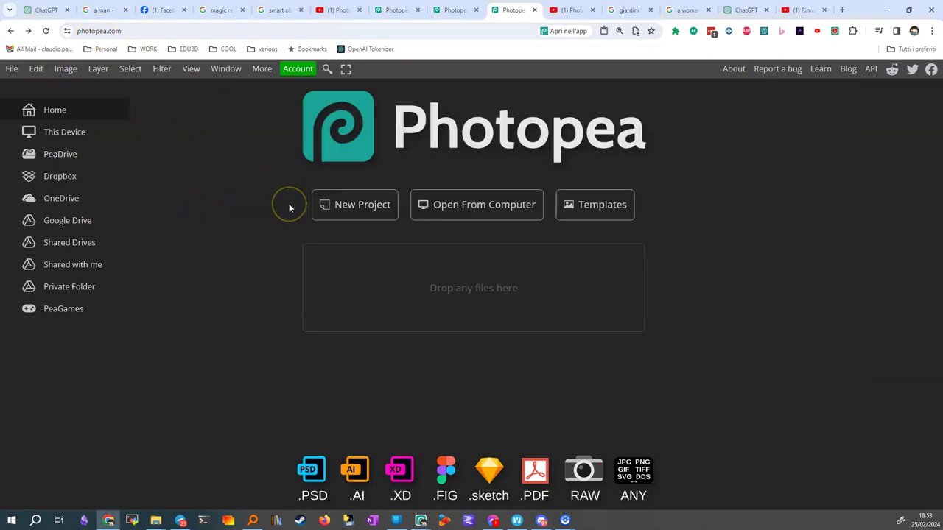
key("ctrl+v")
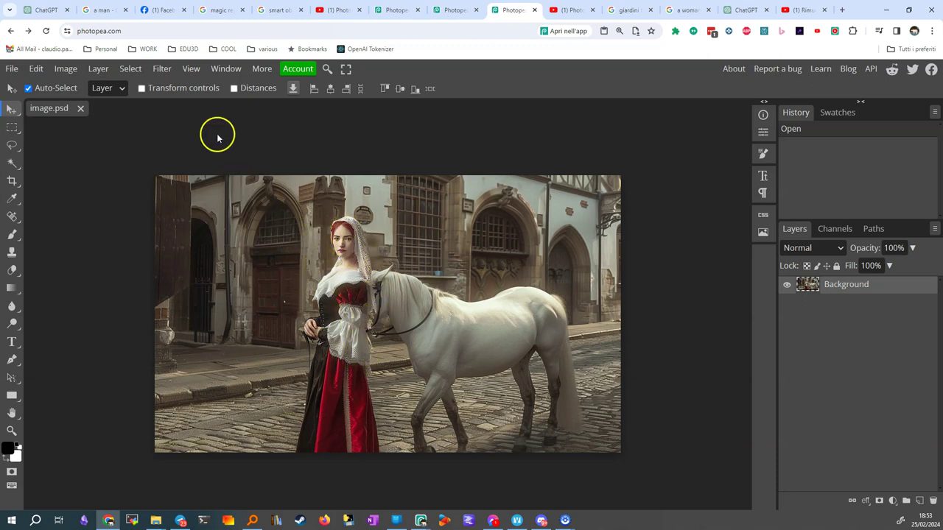
Try removing the image background automatically with Remove BG, and undo the removal
left_click(130, 74)
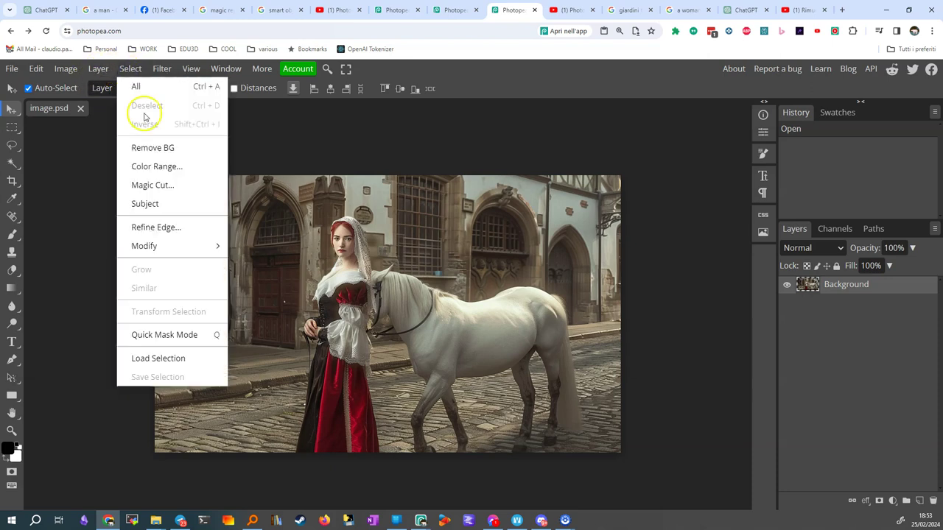
left_click(161, 151)
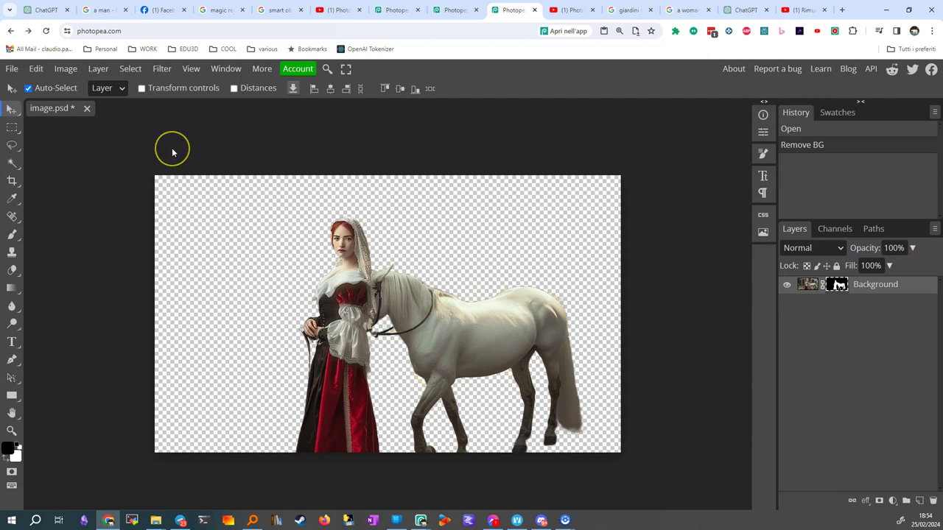
key("ctrl+z")
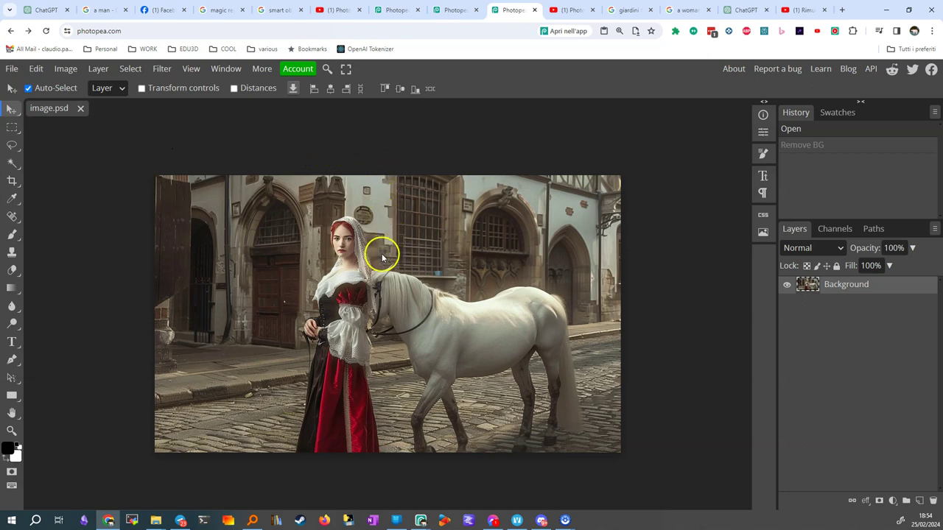
Start Magic Cut on the image and erase the foreground marks from the horse's neck and back with the neutral brush
left_click(131, 70)
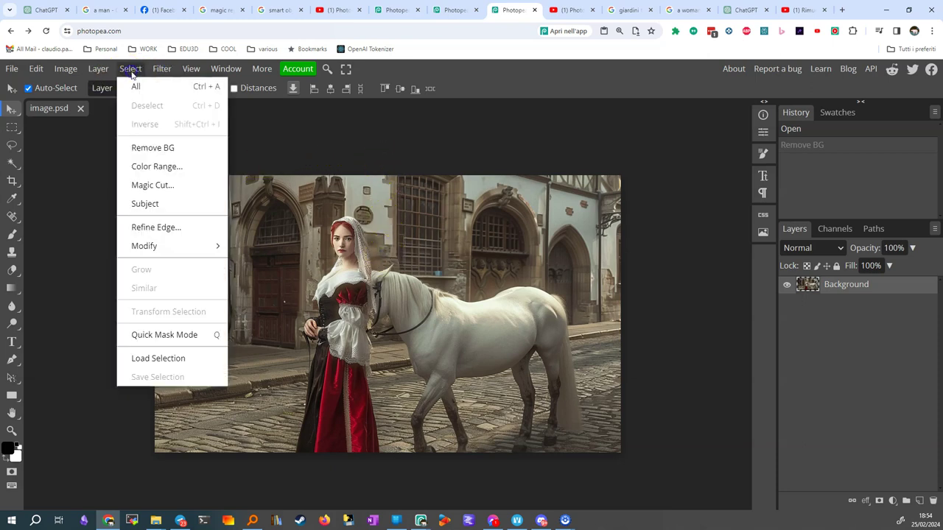
left_click(153, 185)
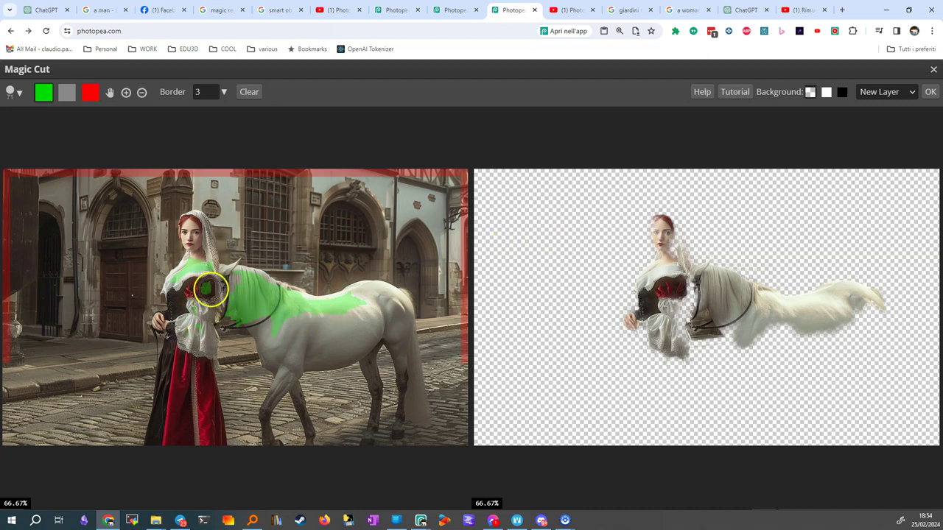
left_click(42, 93)
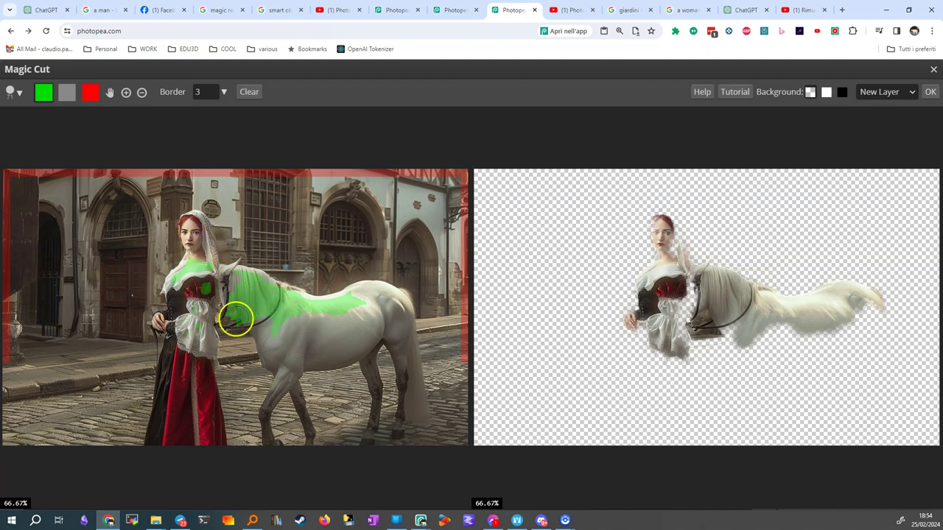
left_click(67, 95)
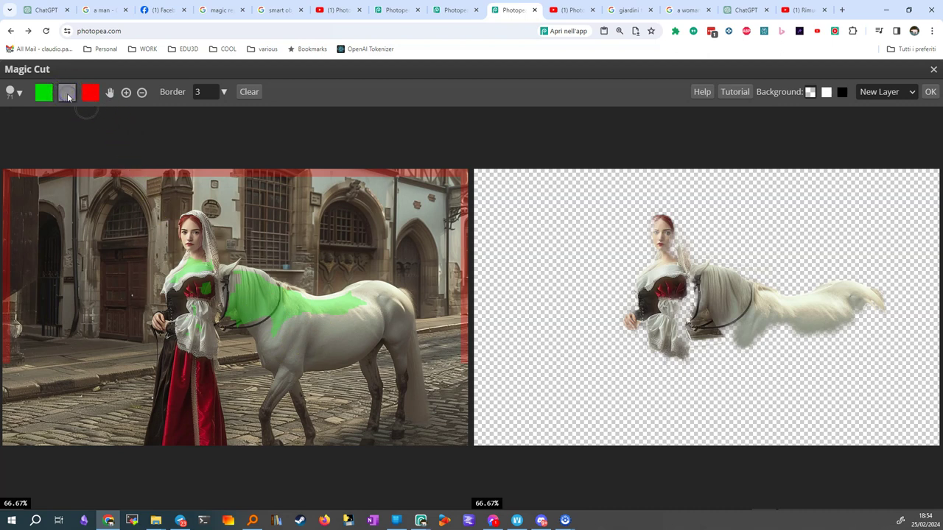
mouse_move(329, 314)
left_mouse_down()
mouse_move(369, 299)
mouse_move(299, 302)
mouse_move(324, 311)
left_mouse_up()
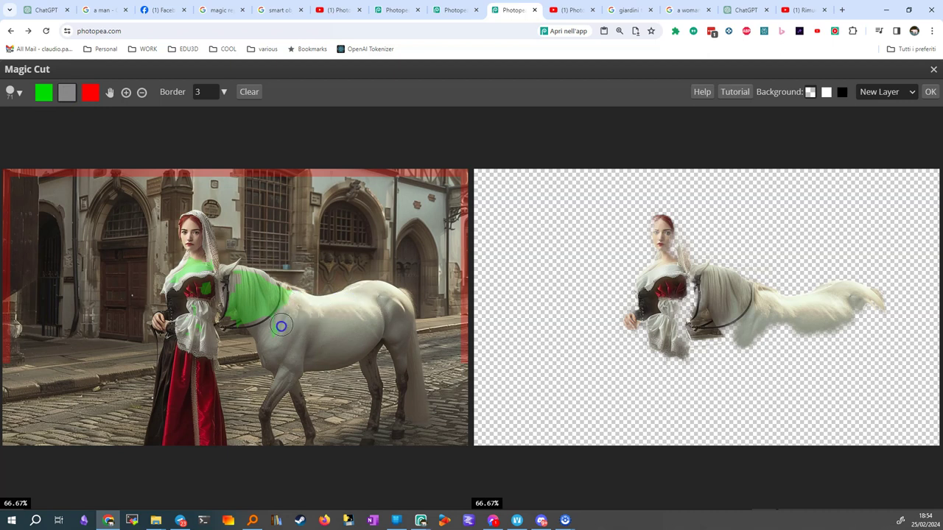
mouse_move(274, 291)
left_mouse_down()
mouse_move(270, 269)
mouse_move(250, 285)
left_mouse_up()
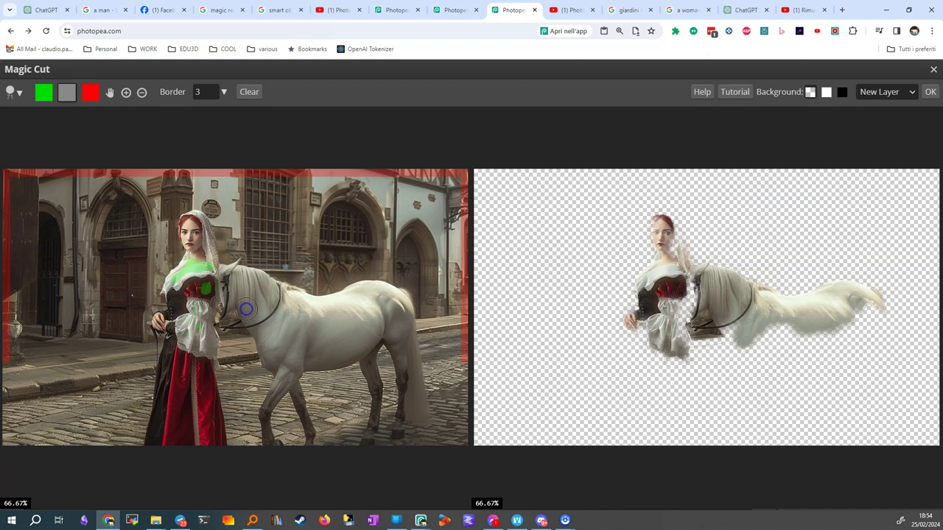
left_click(246, 309)
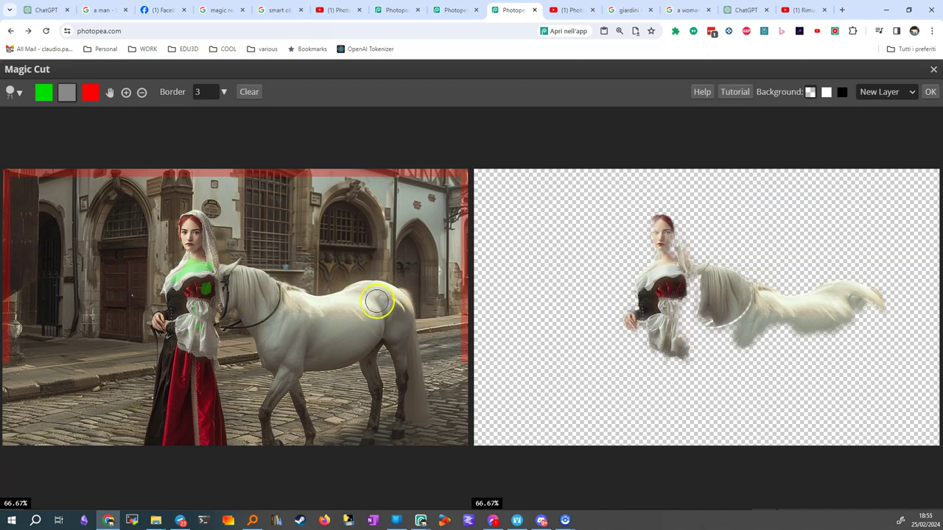
Mark the horse's neck and back as background and the woman's sleeve and skirt as foreground
left_click(89, 91)
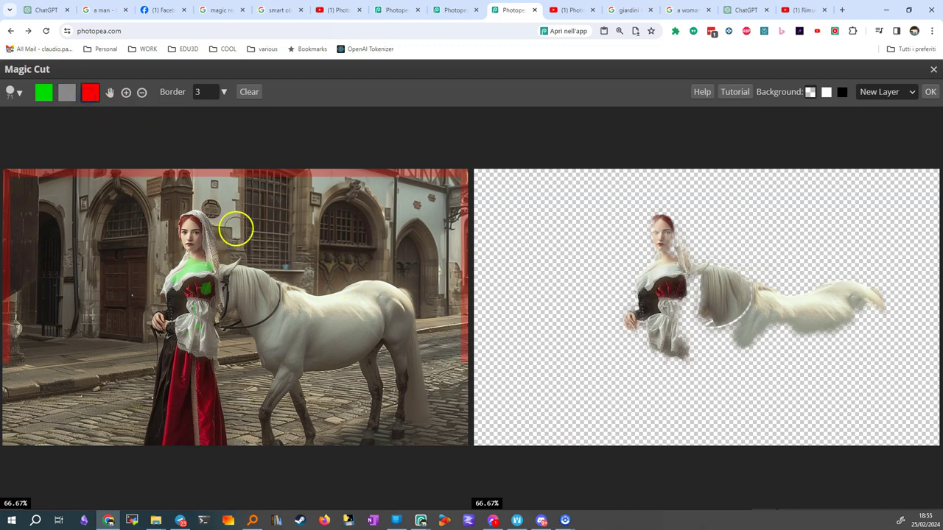
left_click_drag(234, 291, 377, 318)
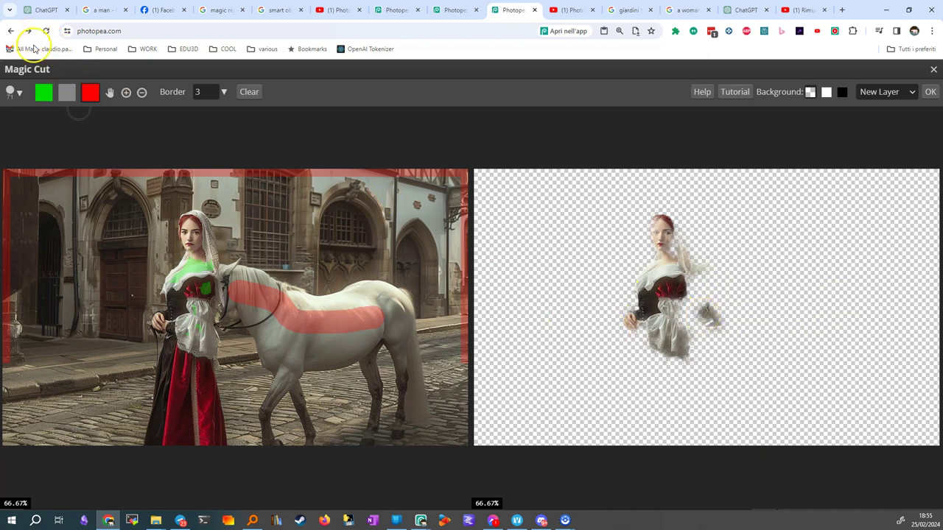
left_click(45, 93)
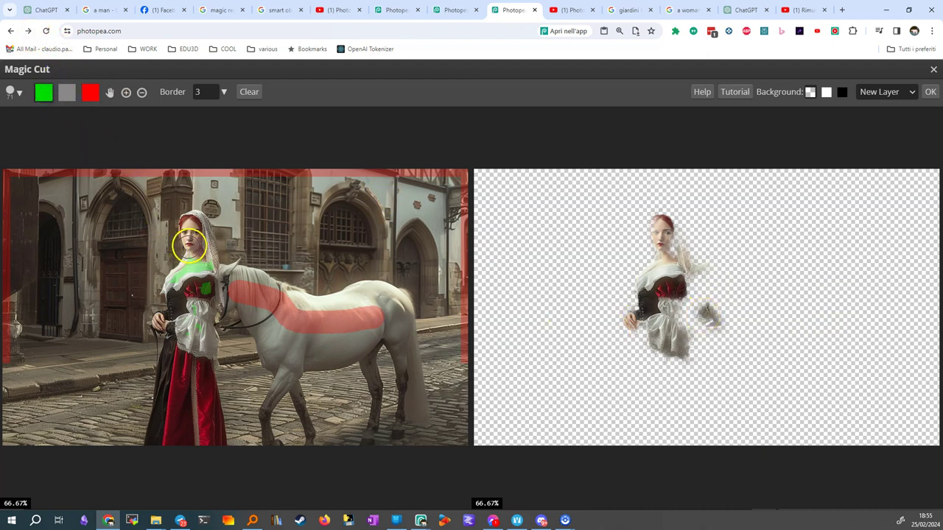
mouse_move(185, 424)
left_mouse_down()
mouse_move(186, 345)
mouse_move(202, 282)
left_mouse_up()
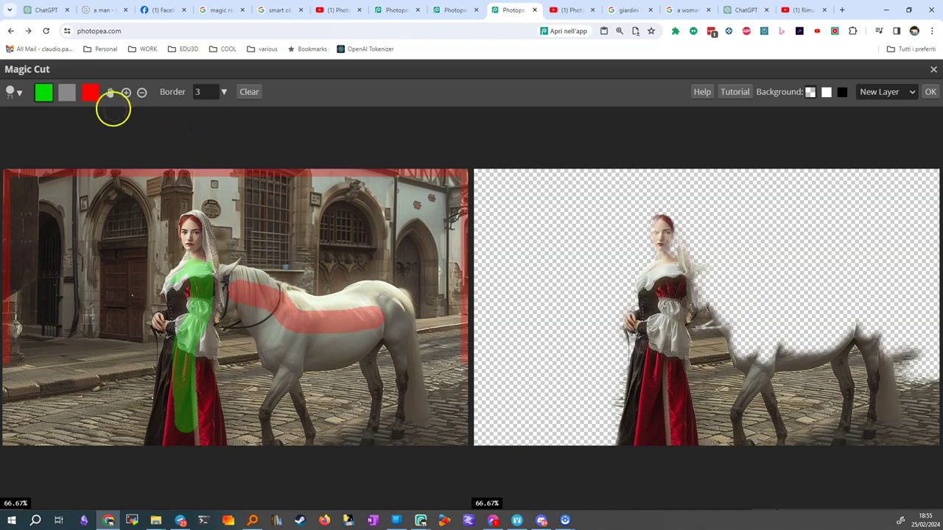
Mark the horse's head, chest, belly and legs as background
left_click(90, 91)
mouse_move(246, 333)
left_mouse_down()
mouse_move(275, 411)
mouse_move(307, 413)
mouse_move(344, 352)
mouse_move(372, 358)
mouse_move(404, 415)
mouse_move(352, 376)
left_mouse_up()
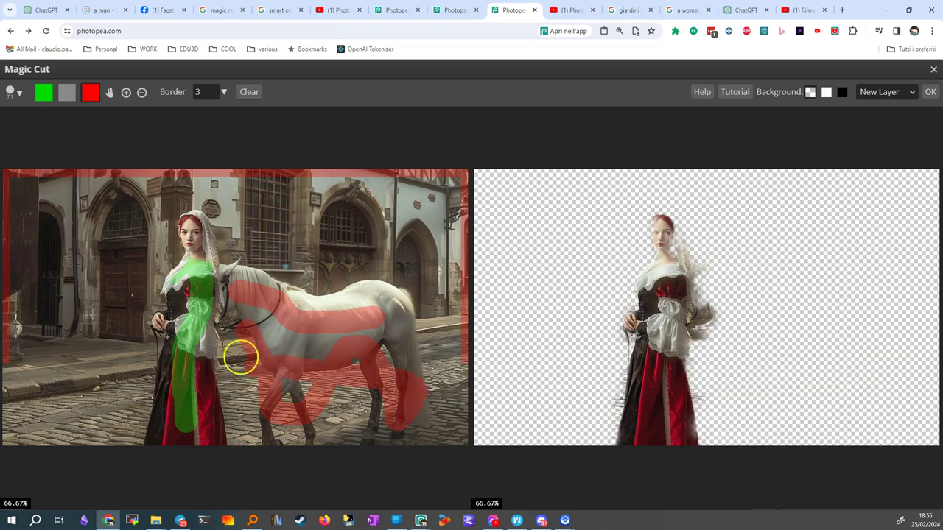
left_click(233, 275)
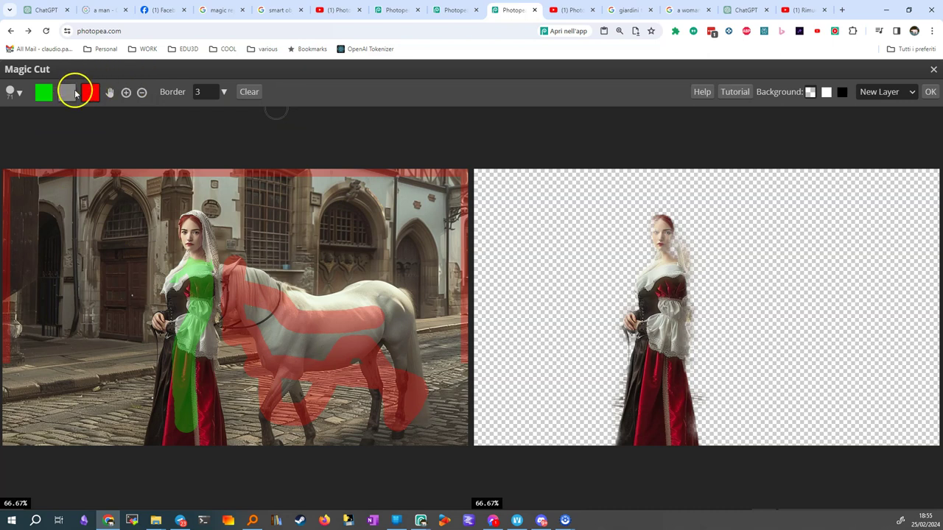
Soften the brush, reduce its size to 12 px, and mark the woman's face and veil as foreground
left_click(14, 93)
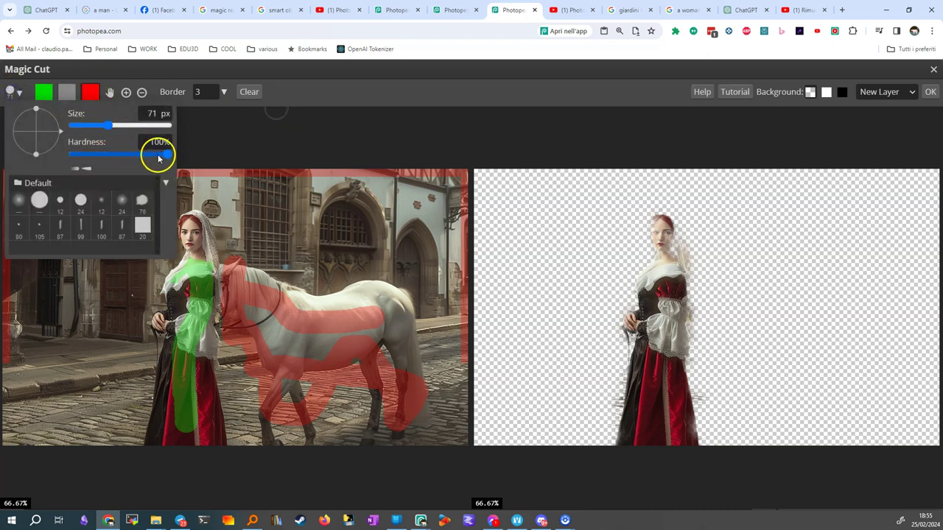
left_click_drag(164, 154, 163, 156)
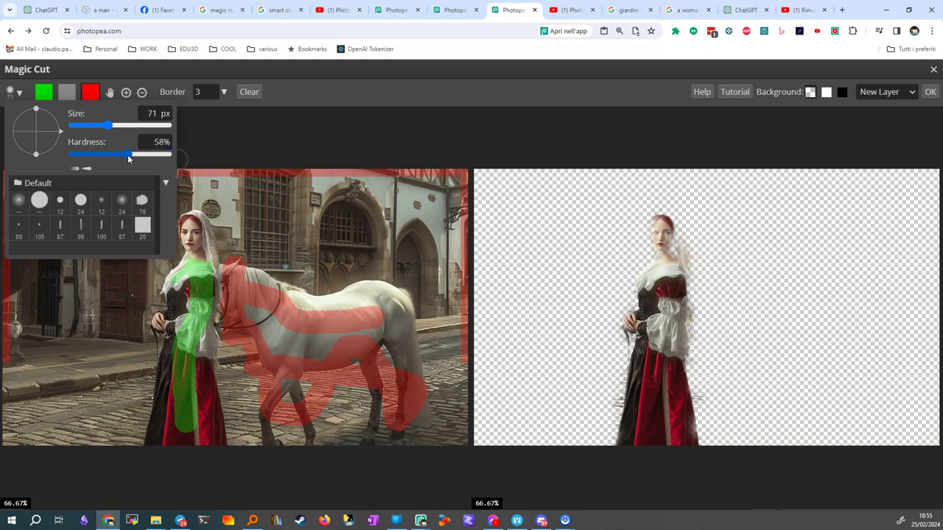
left_click_drag(128, 155, 138, 158)
left_click_drag(109, 125, 106, 123)
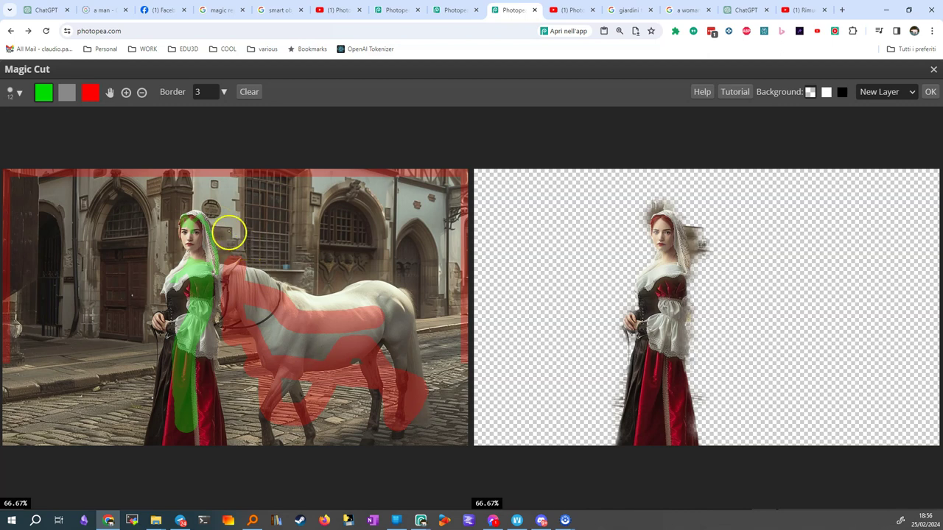
Mark the areas around the veil and beside the skirt as background, and the dark part of the skirt as foreground
left_click(89, 93)
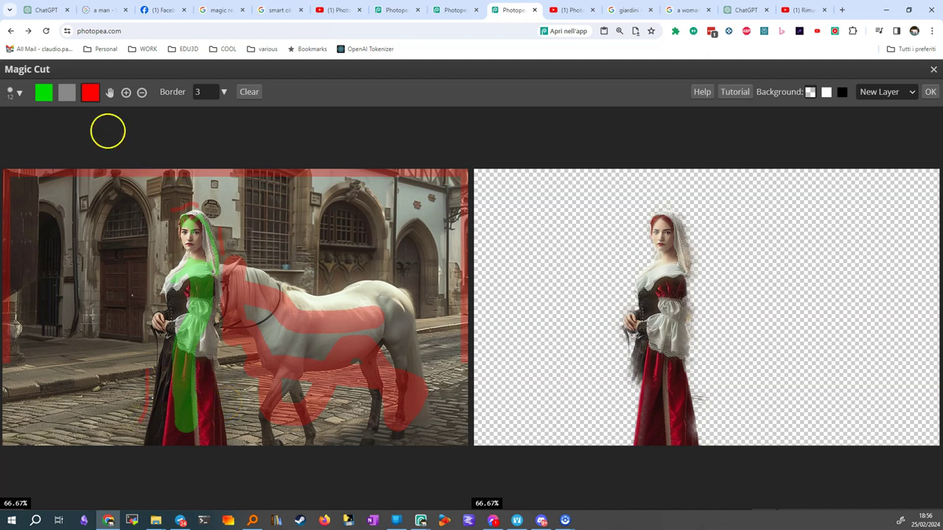
left_click(40, 97)
mouse_move(153, 389)
left_mouse_down()
mouse_move(165, 373)
mouse_move(164, 383)
left_mouse_up()
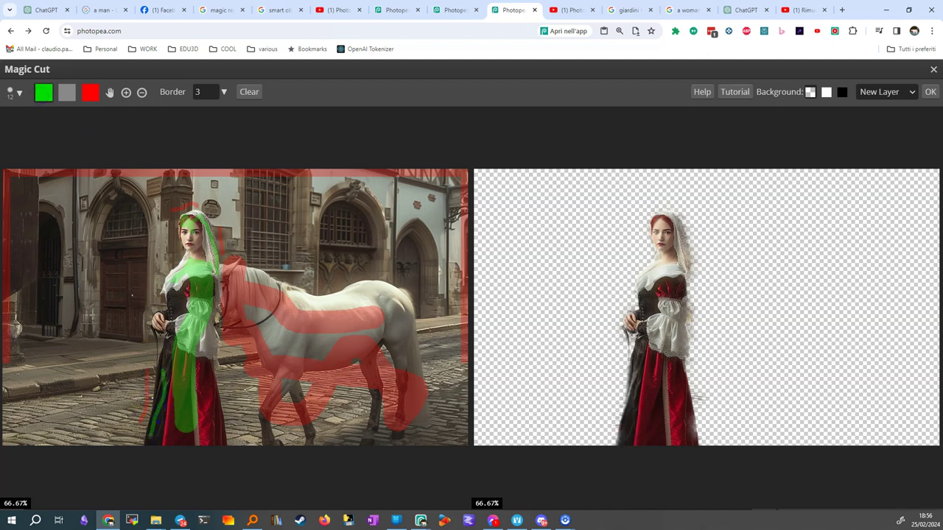
left_click(154, 407)
Preview the cutout on a black background and mark the leftover area just above the woman's veil as background
left_click(841, 92)
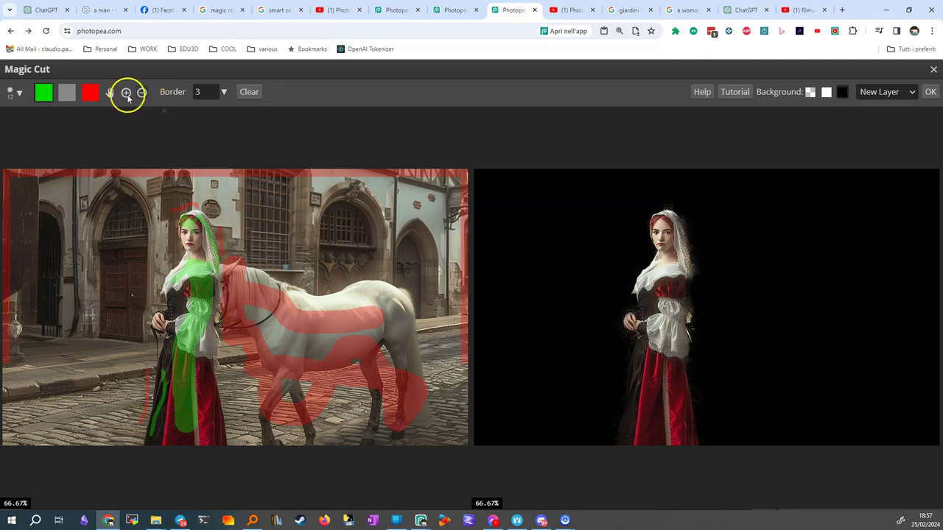
left_click(90, 94)
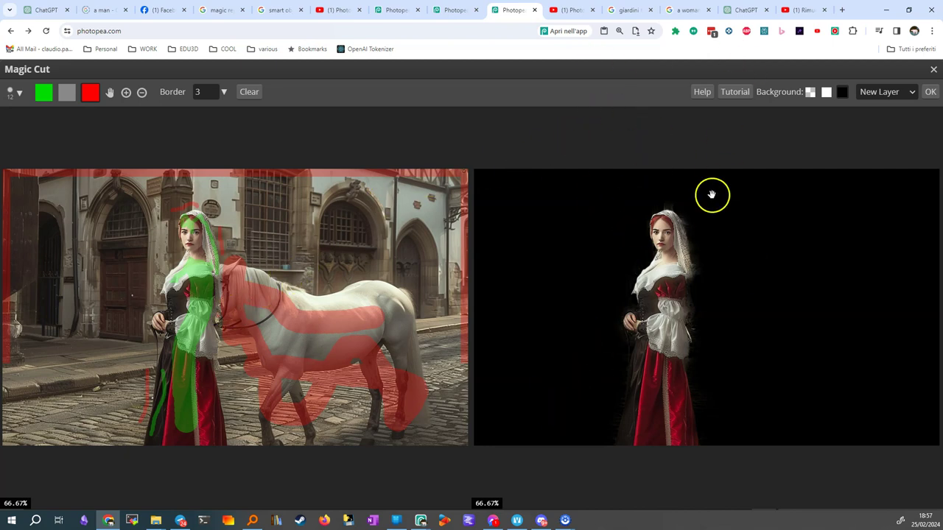
left_click_drag(190, 204, 196, 205)
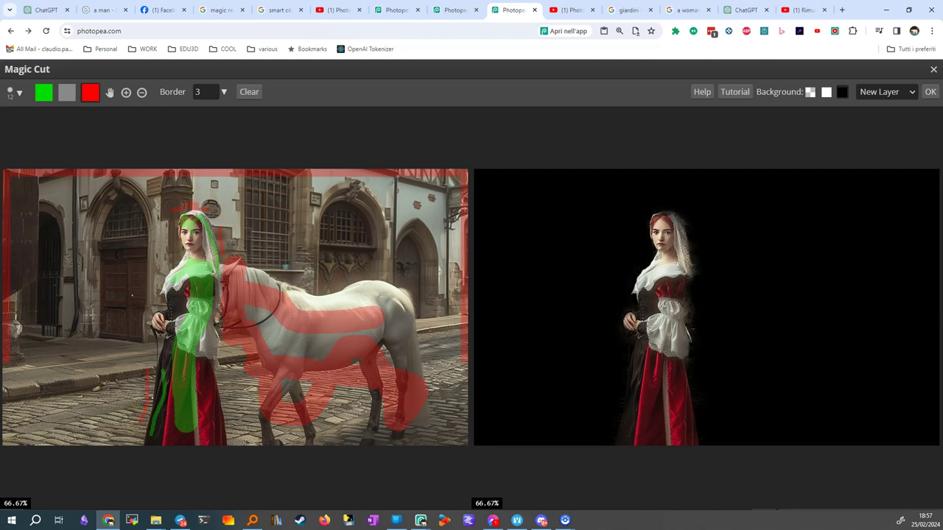
mouse_move(206, 207)
left_mouse_down()
mouse_move(210, 197)
mouse_move(168, 169)
mouse_move(208, 215)
mouse_move(200, 206)
left_mouse_up()
mouse_move(173, 167)
left_mouse_down()
mouse_move(147, 175)
mouse_move(176, 215)
mouse_move(196, 211)
mouse_move(169, 204)
mouse_move(273, 209)
mouse_move(270, 332)
mouse_move(174, 260)
mouse_move(174, 287)
left_mouse_up()
mouse_move(109, 316)
left_mouse_down()
mouse_move(185, 320)
mouse_move(189, 295)
mouse_move(229, 294)
mouse_move(247, 281)
mouse_move(196, 326)
mouse_move(184, 267)
mouse_move(192, 268)
mouse_move(190, 225)
left_mouse_up()
left_click(65, 96)
mouse_move(183, 280)
left_mouse_down()
mouse_move(185, 305)
mouse_move(203, 299)
mouse_move(194, 266)
left_mouse_up()
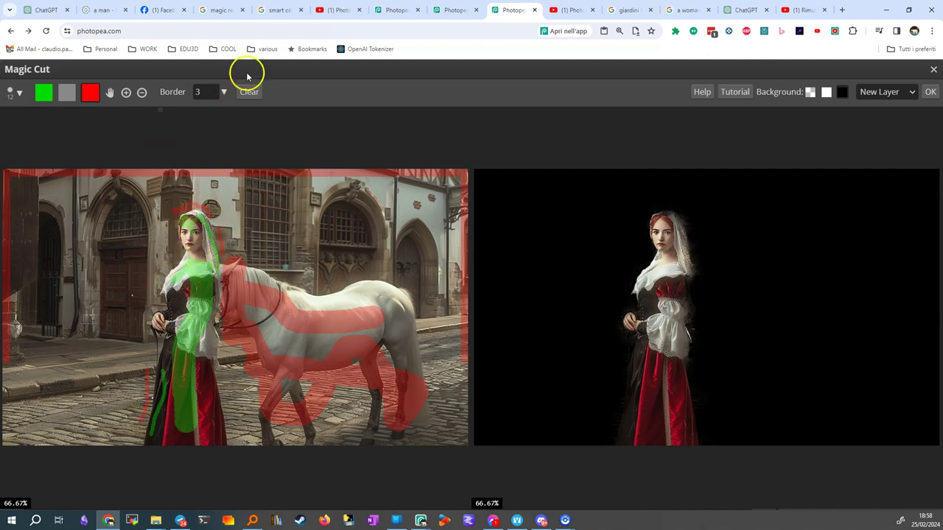